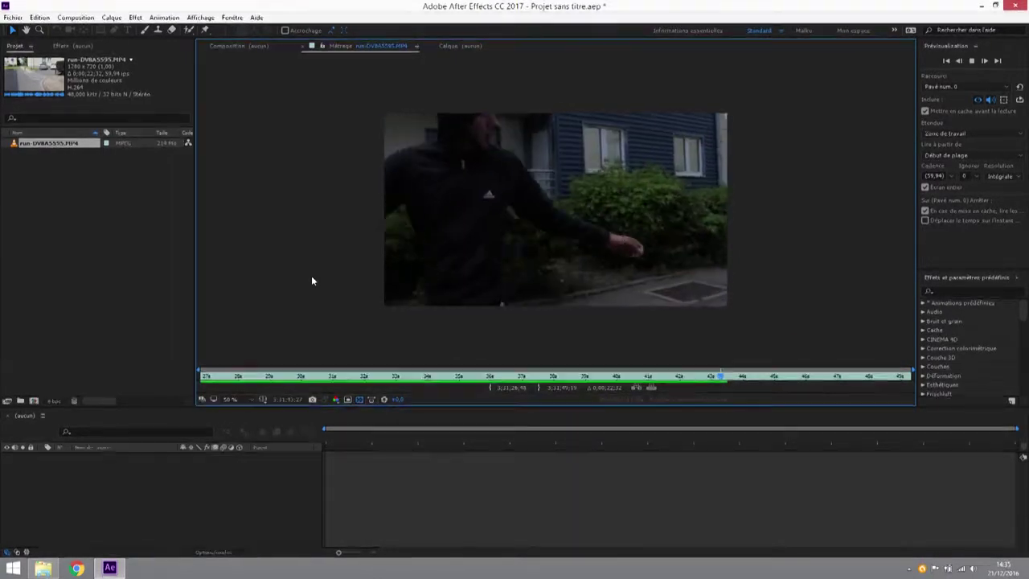
# Review the crosswalk part of the shaky footage, then make a composition from run-DVA5595.MP4.
pyautogui.press('space')
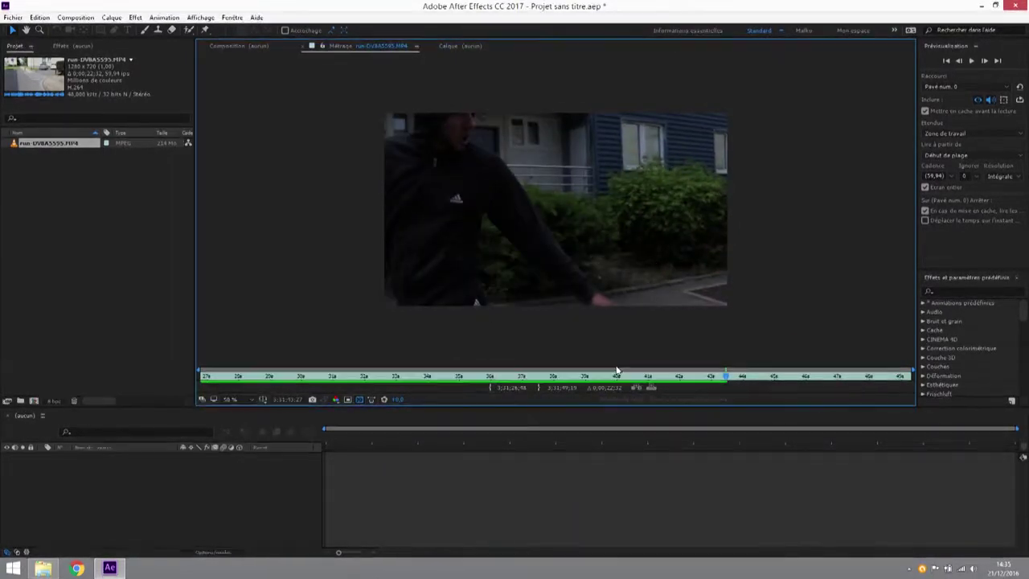
pyautogui.moveTo(349, 378); pyautogui.dragTo(345, 379)
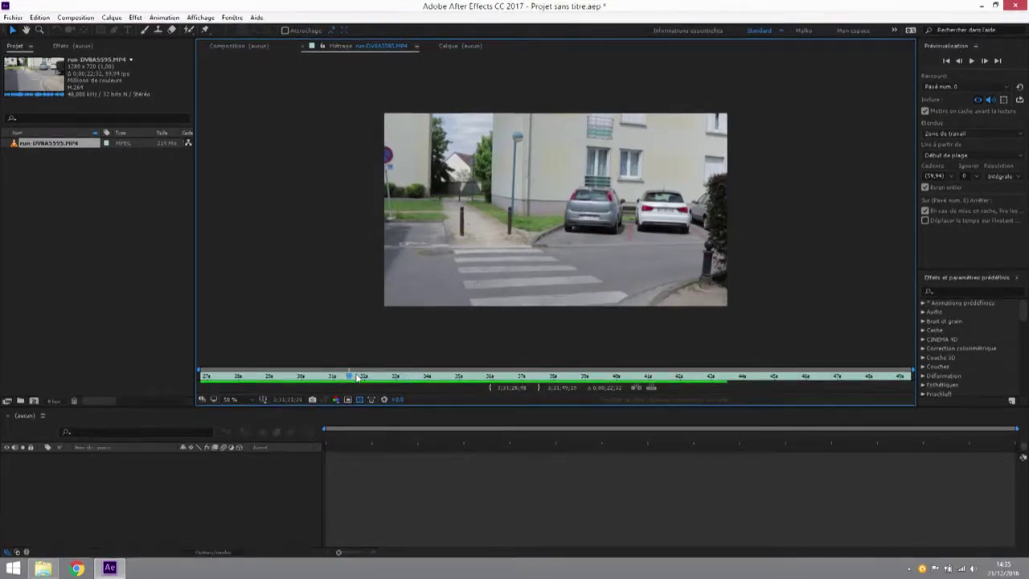
pyautogui.press('space')
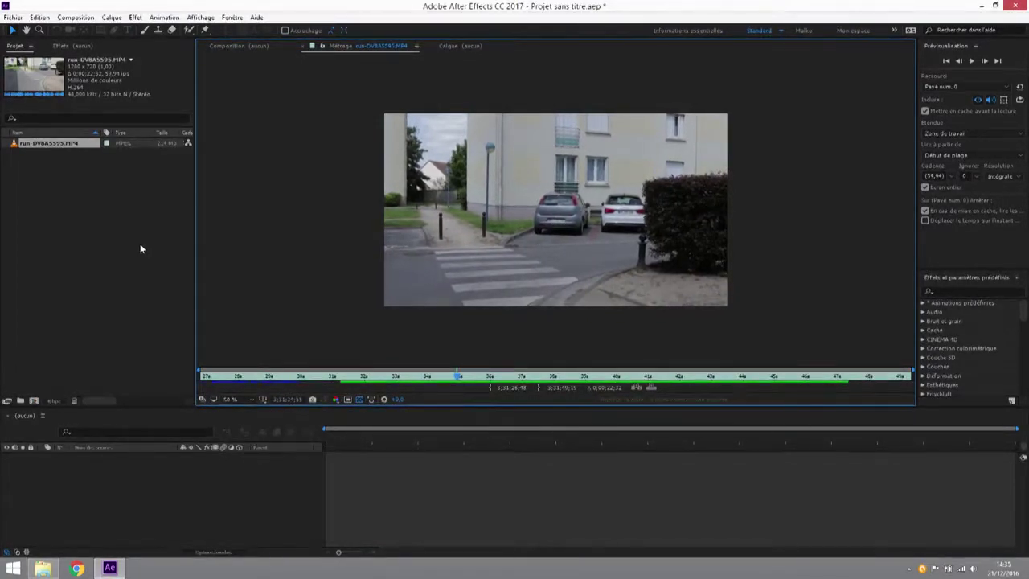
pyautogui.moveTo(74, 149); pyautogui.dragTo(102, 473)
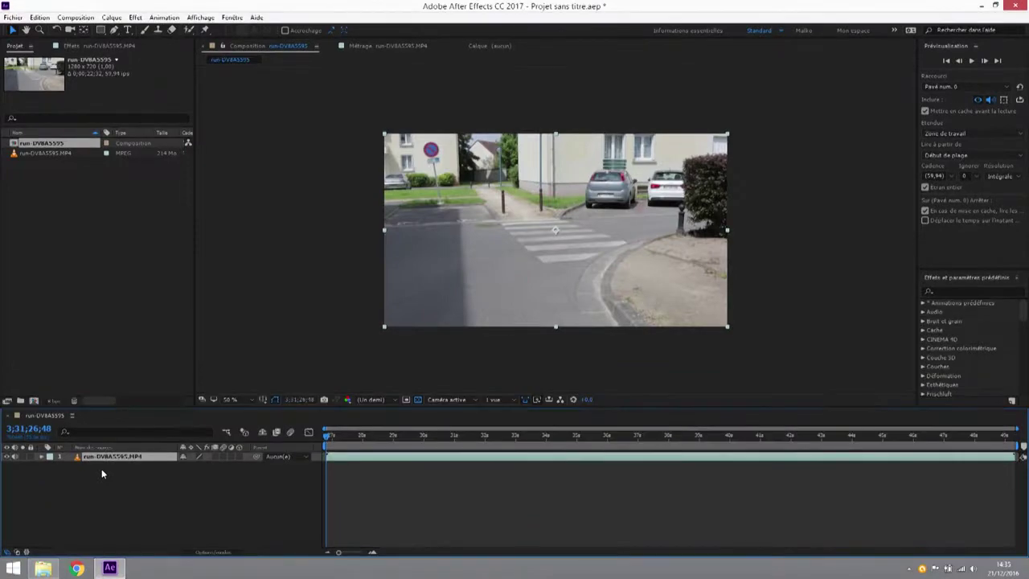
# Apply Stabil. déformation (visuel) (Warp Stabilizer) to the running clip layer, then deselect it.
pyautogui.rightClick(361, 460)
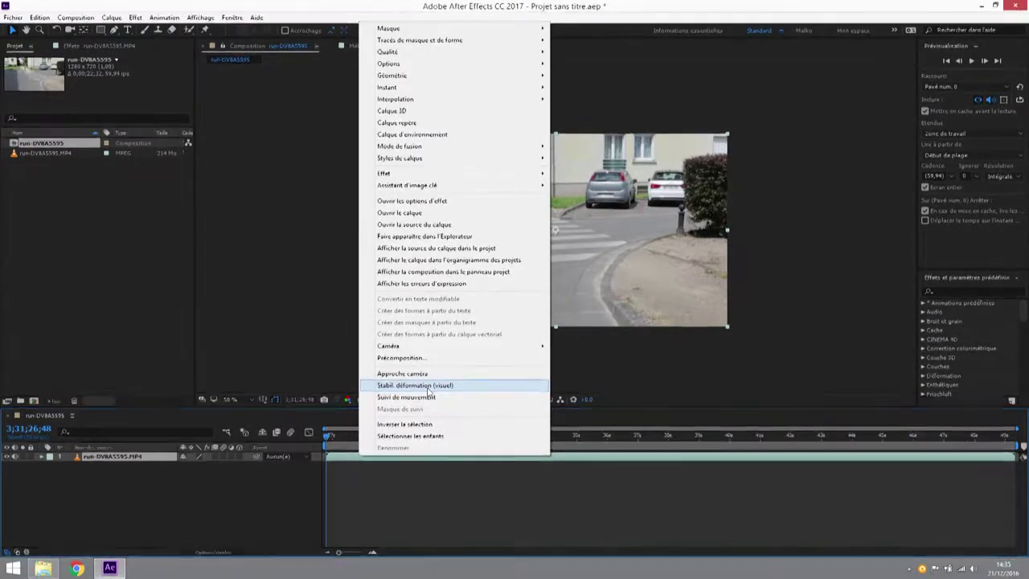
pyautogui.click(427, 387)
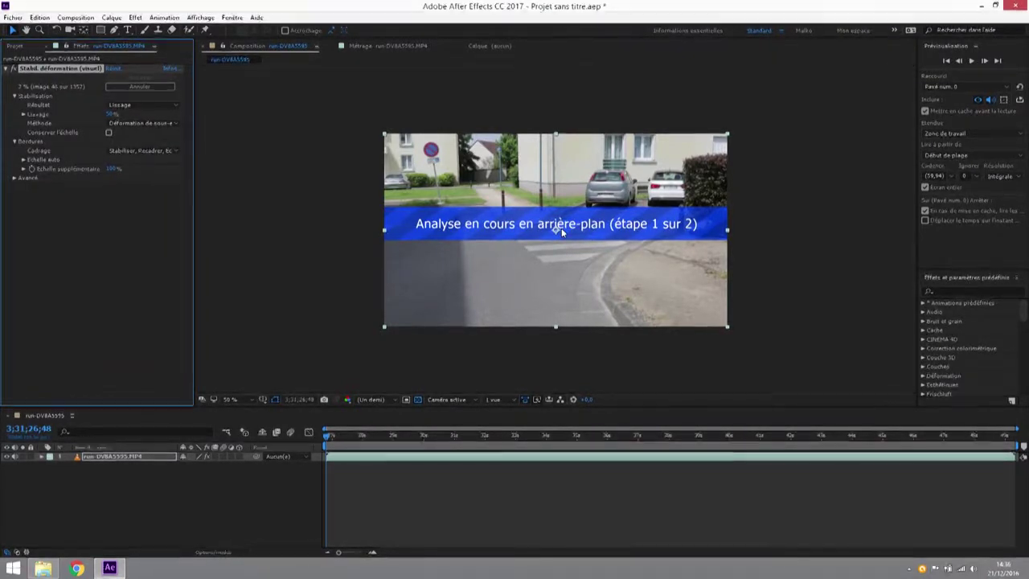
pyautogui.click(264, 545)
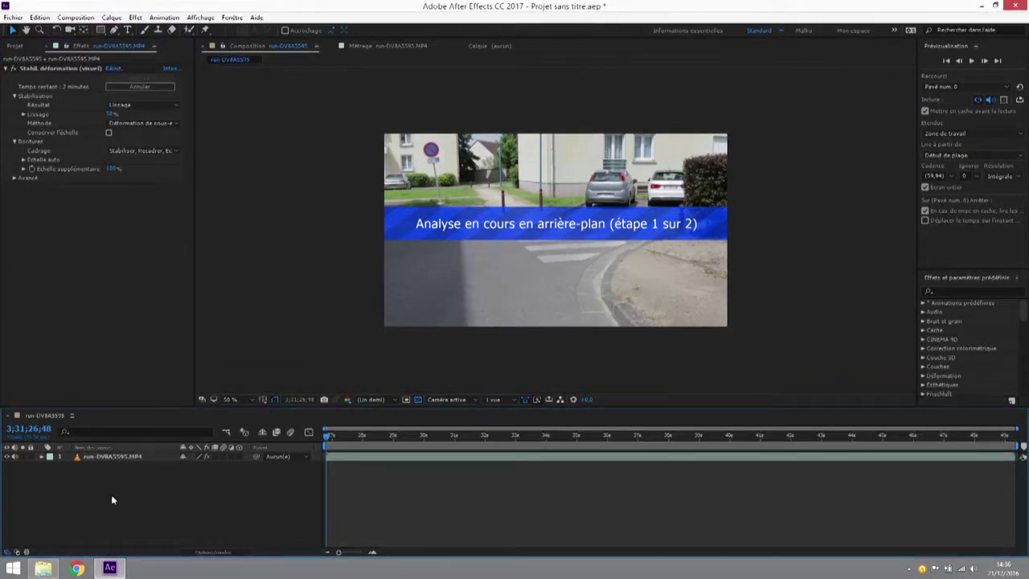
pyautogui.hotkey('ctrl', 'y')
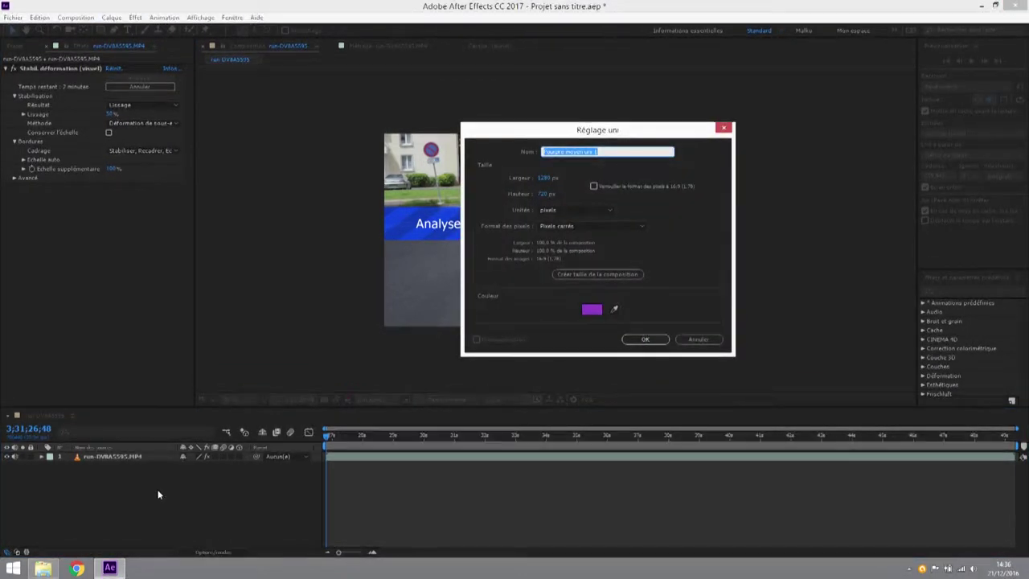
pyautogui.write('Solide')
pyautogui.press('Return')
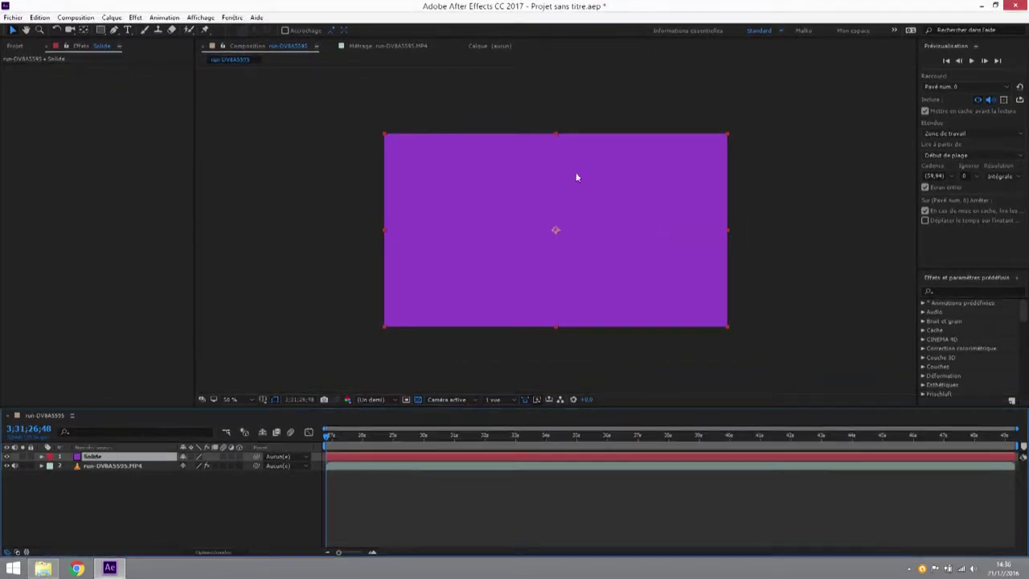
pyautogui.moveTo(385, 137); pyautogui.dragTo(448, 180)
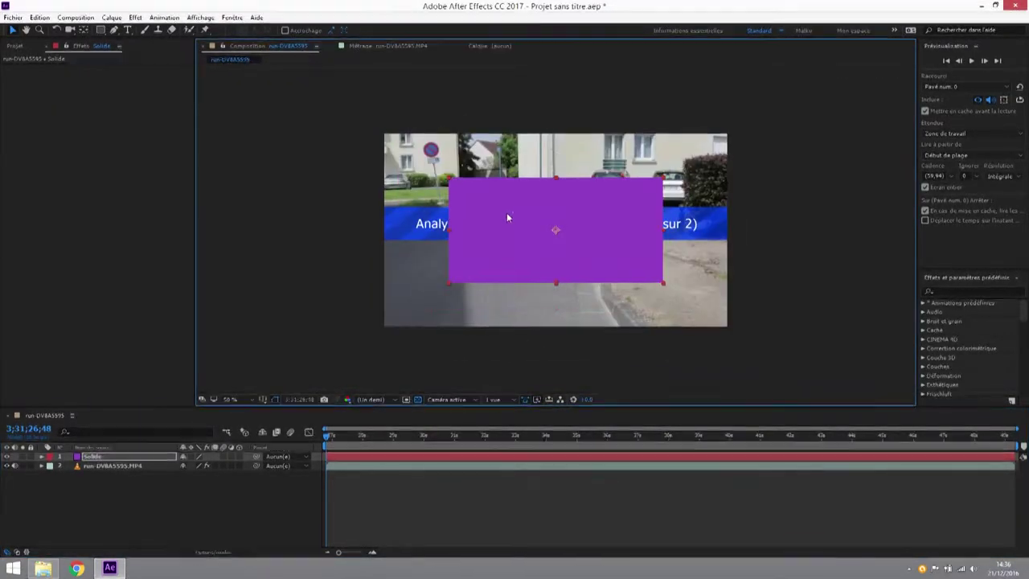
pyautogui.moveTo(507, 212); pyautogui.dragTo(550, 279)
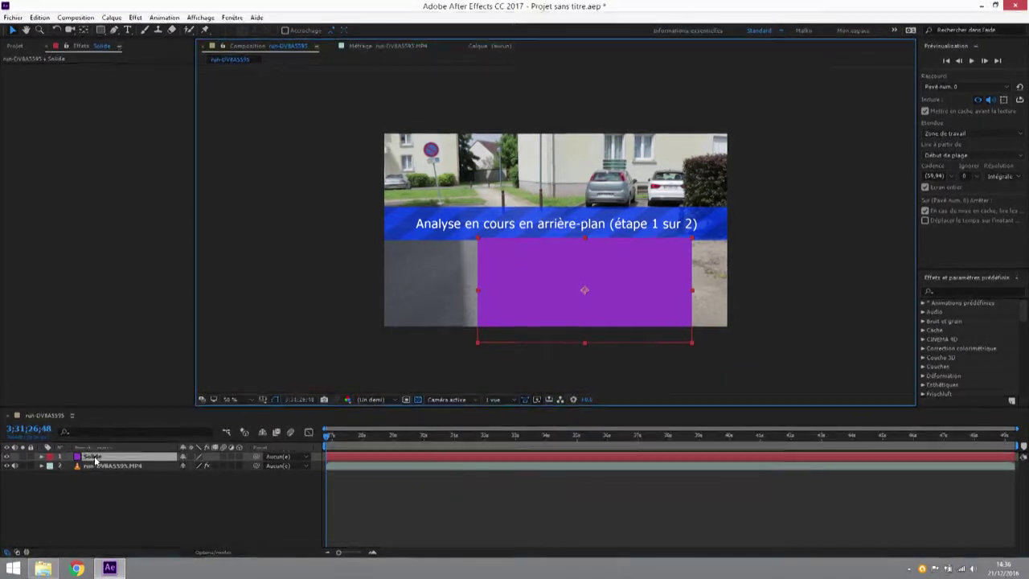
pyautogui.press('Delete')
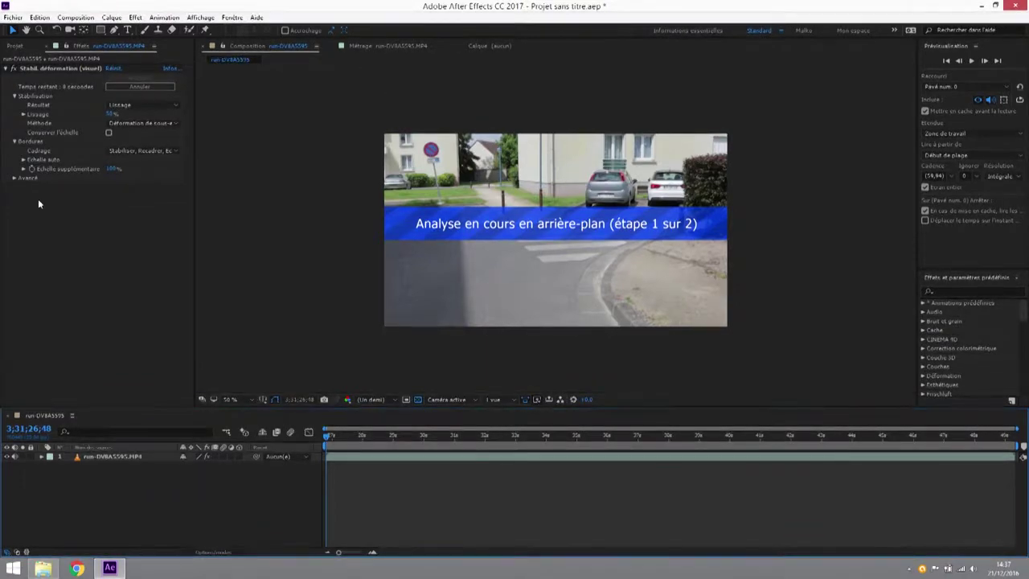
# Show the Cadrage framing options under Bordures in Effect Controls.
pyautogui.click(172, 151)
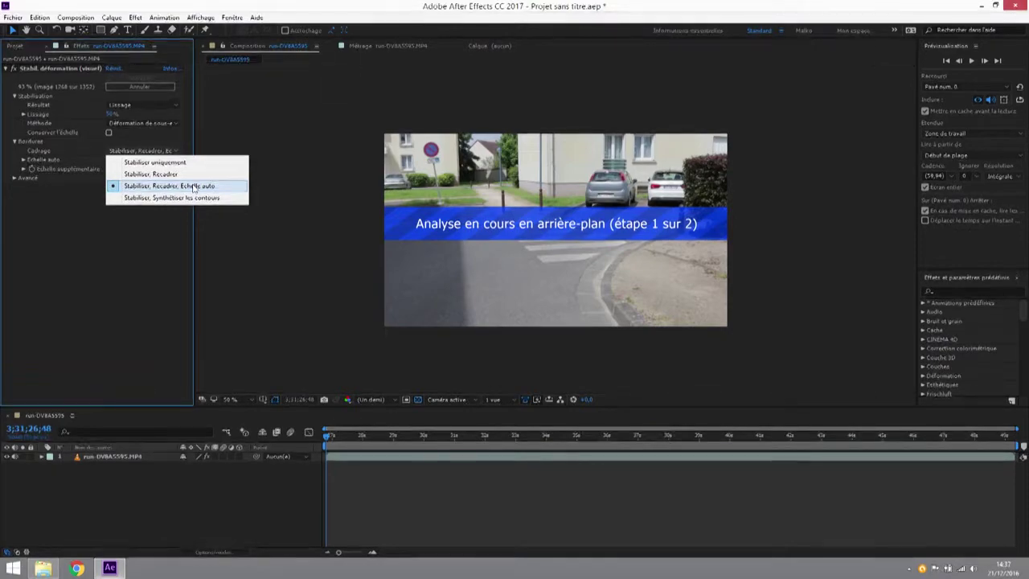
# Keep Cadrage at Stabiliser, Recadrer, Echelle auto while the analysis finishes.
pyautogui.click(714, 145)
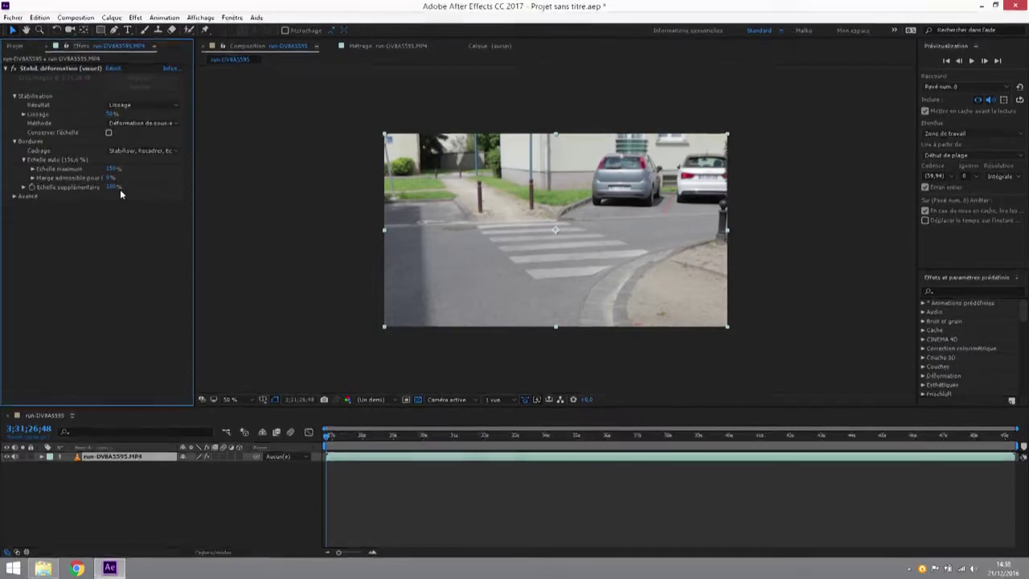
# Preview the stabilized running clip in the composition.
pyautogui.press('space')
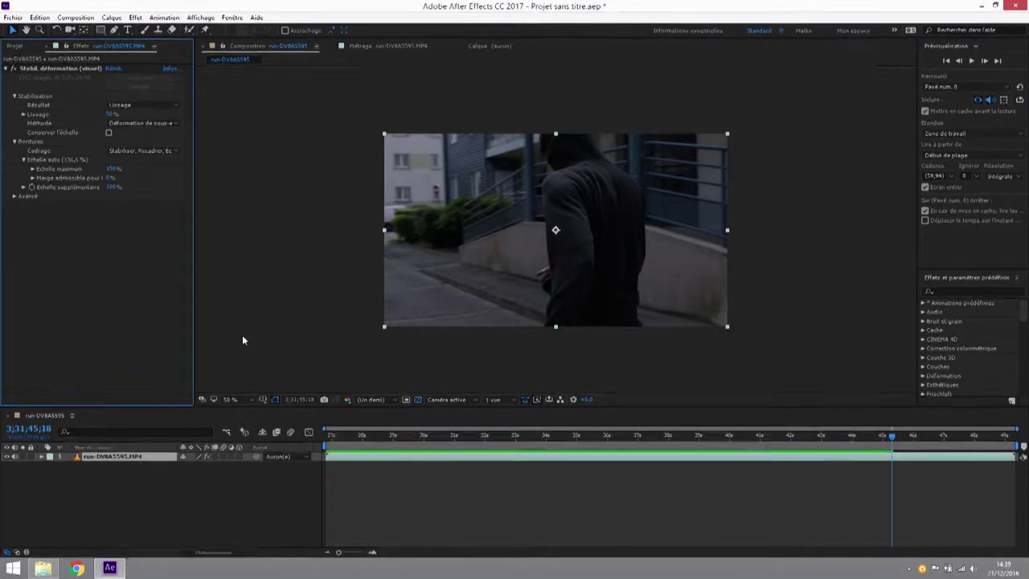
# Replay the stabilized clip from the start, viewed at 100% zoom and Intégrale resolution.
pyautogui.moveTo(893, 435); pyautogui.dragTo(447, 453)
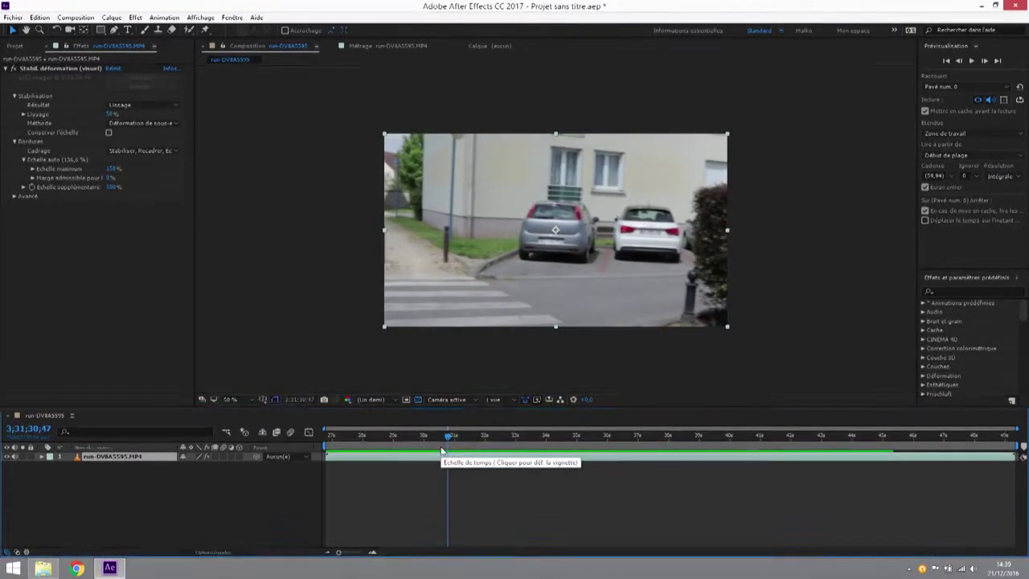
pyautogui.press('space')
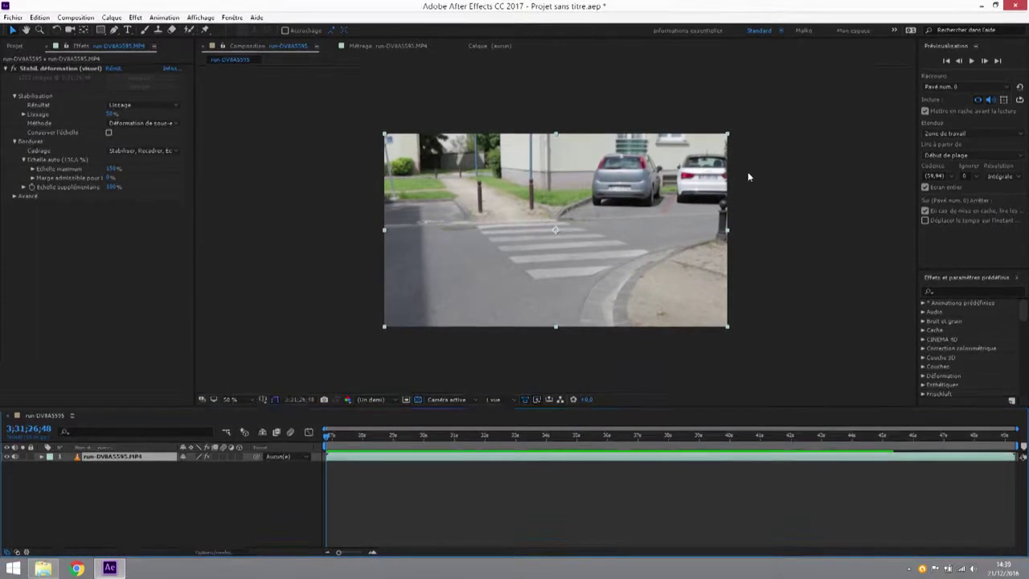
pyautogui.scroll(2, 696, 215)
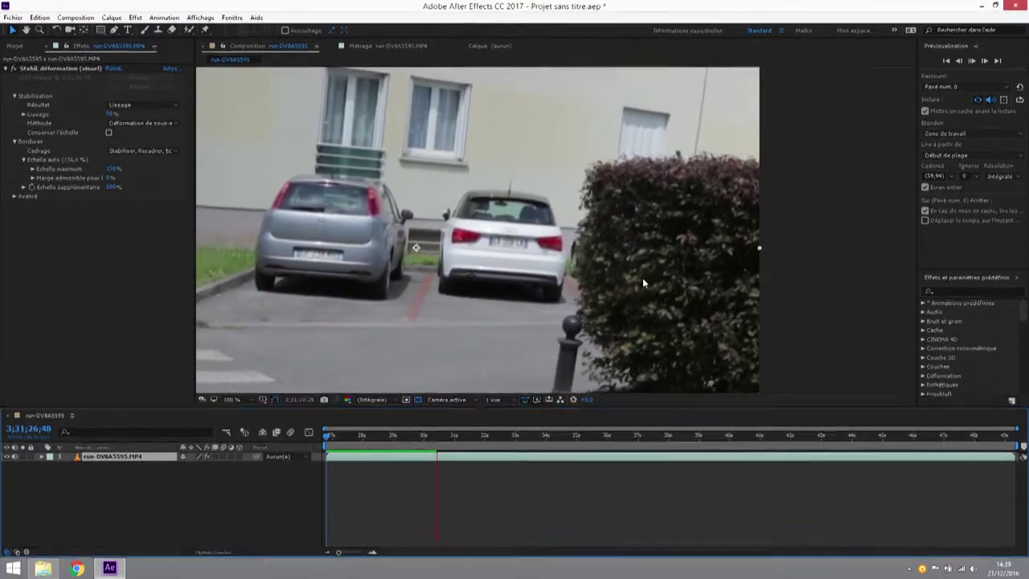
pyautogui.press('space')
pyautogui.click(424, 438)
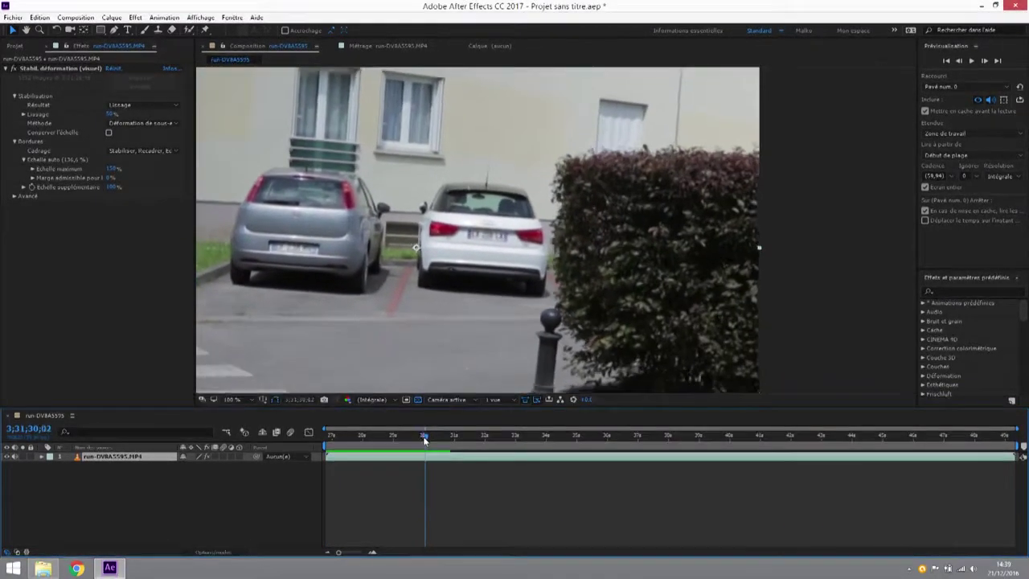
pyautogui.moveTo(424, 438); pyautogui.dragTo(431, 435)
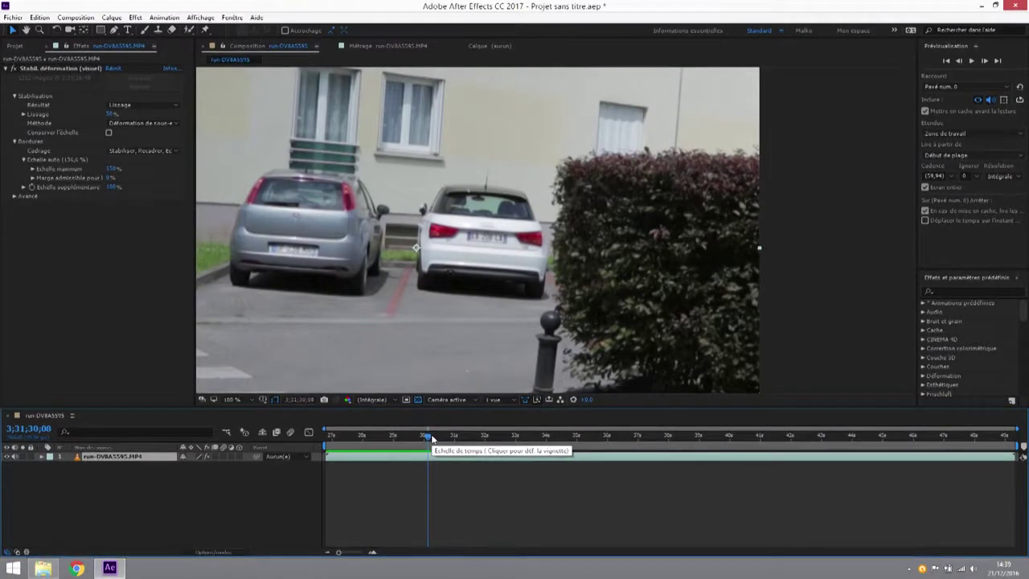
pyautogui.moveTo(431, 438)
pyautogui.mouseDown()
pyautogui.moveTo(378, 435)
pyautogui.moveTo(423, 435)
pyautogui.mouseUp()
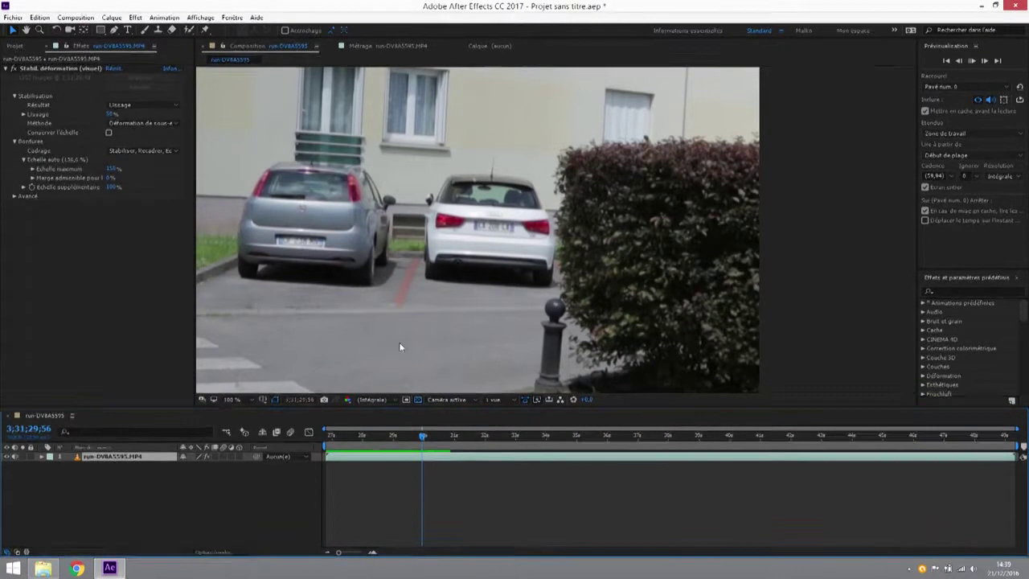
pyautogui.press('space')
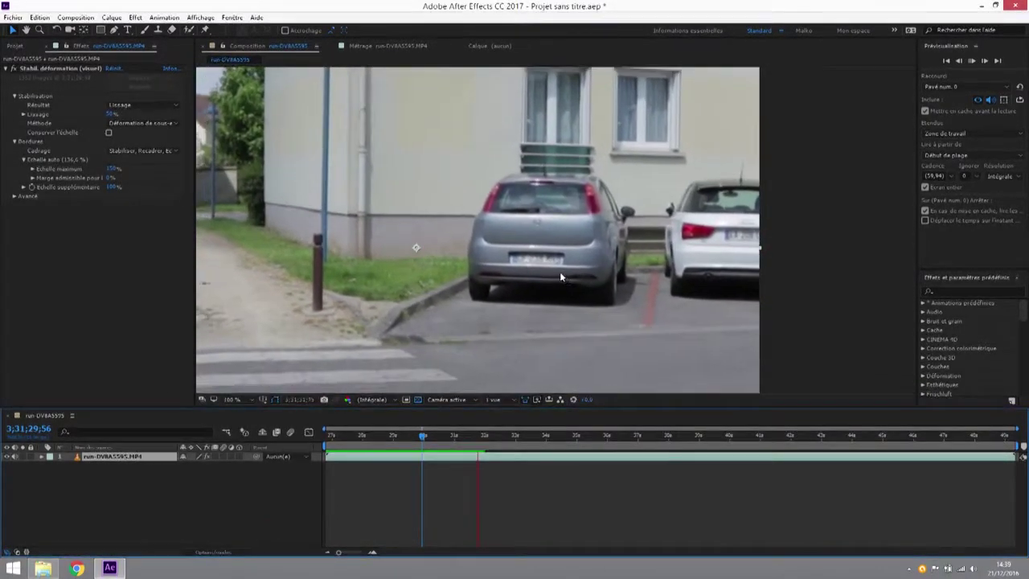
pyautogui.press('space')
pyautogui.moveTo(444, 448)
pyautogui.mouseDown()
pyautogui.moveTo(454, 453)
pyautogui.moveTo(427, 448)
pyautogui.mouseUp()
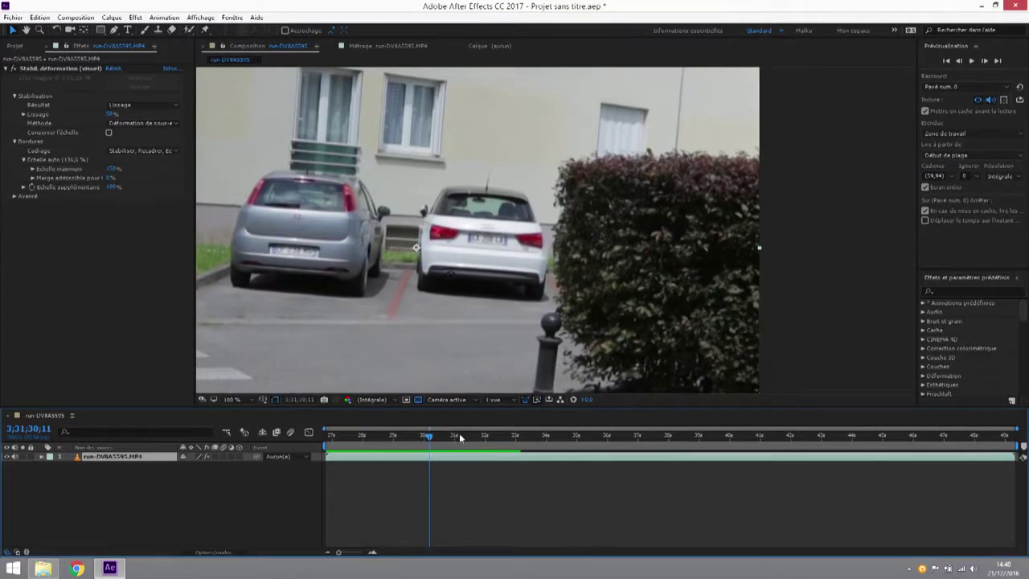
pyautogui.moveTo(430, 439); pyautogui.dragTo(500, 437)
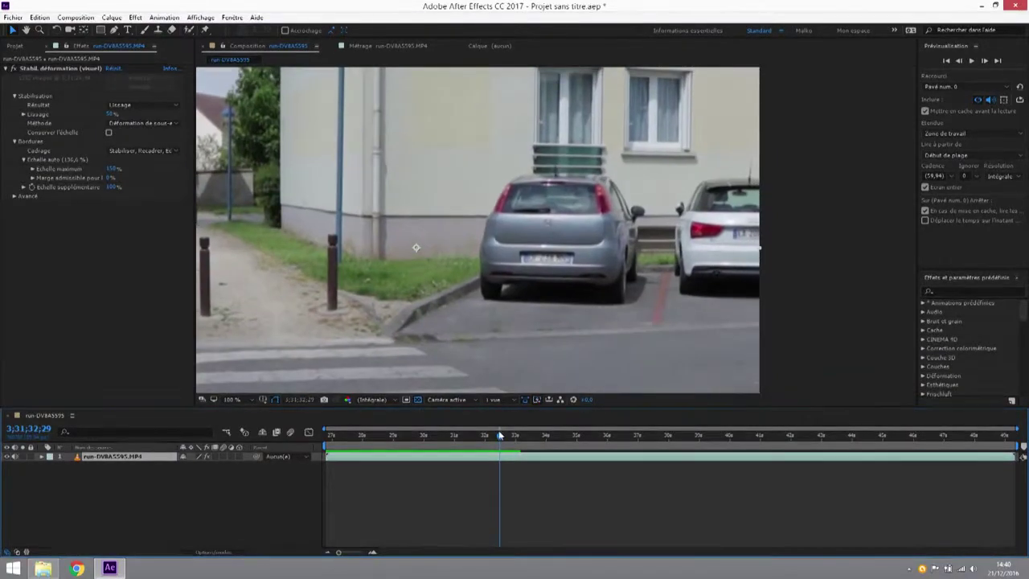
pyautogui.press('space')
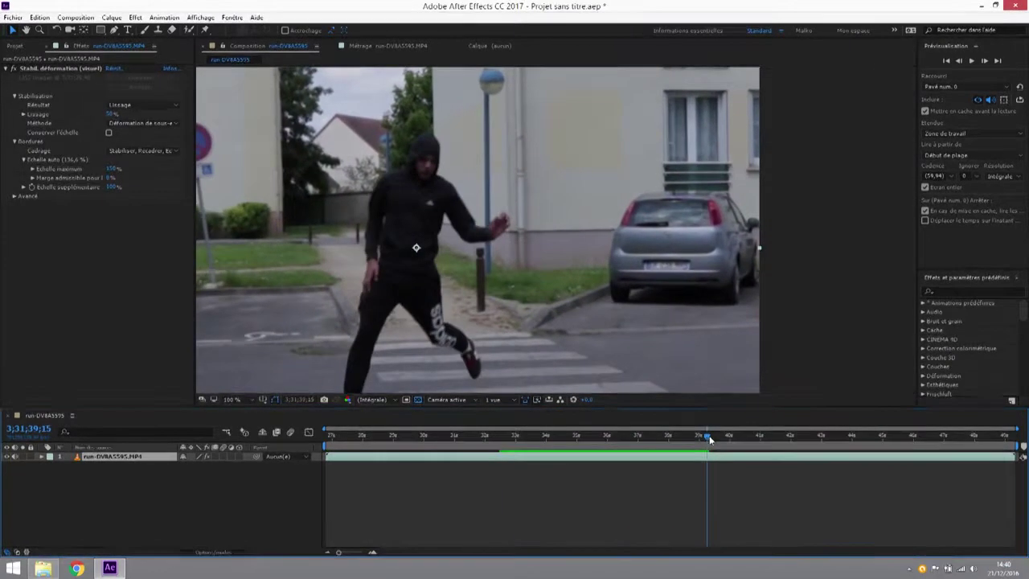
pyautogui.moveTo(707, 440); pyautogui.dragTo(559, 442)
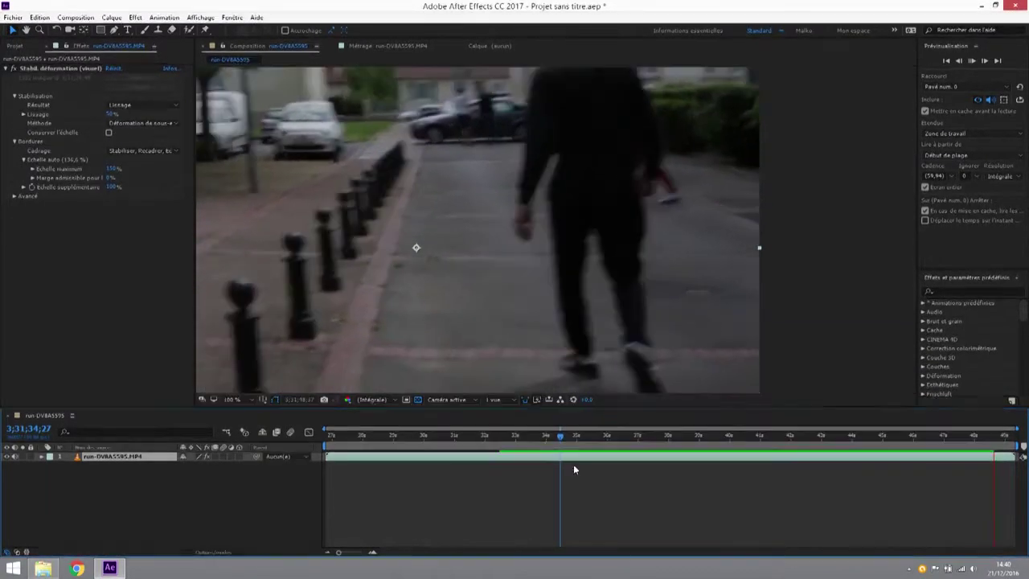
pyautogui.moveTo(590, 435); pyautogui.dragTo(698, 437)
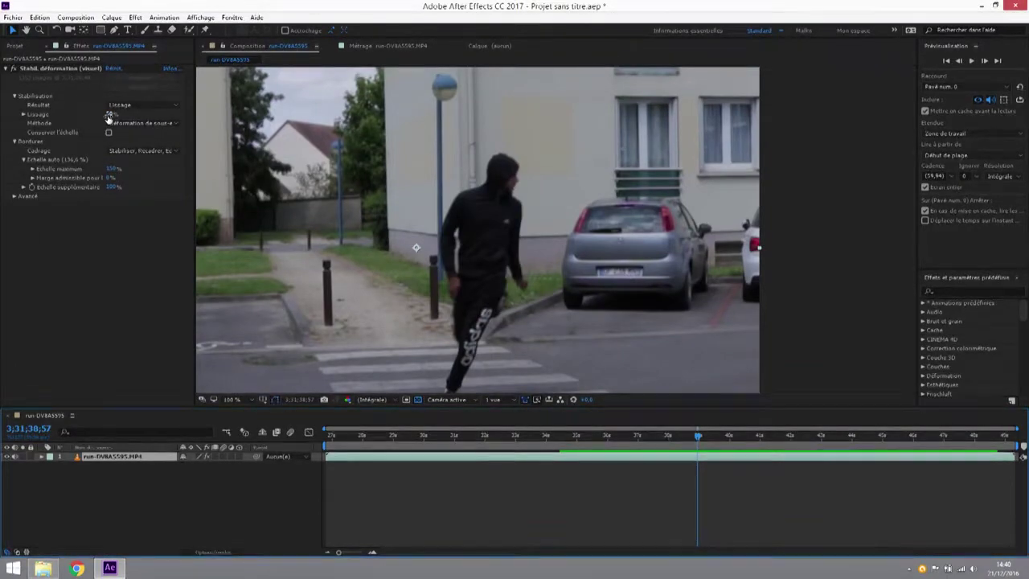
# Set Warp Stabilizer Lissage to 0%, then preview the clip from earlier and stop.
pyautogui.moveTo(108, 116); pyautogui.dragTo(48, 115)
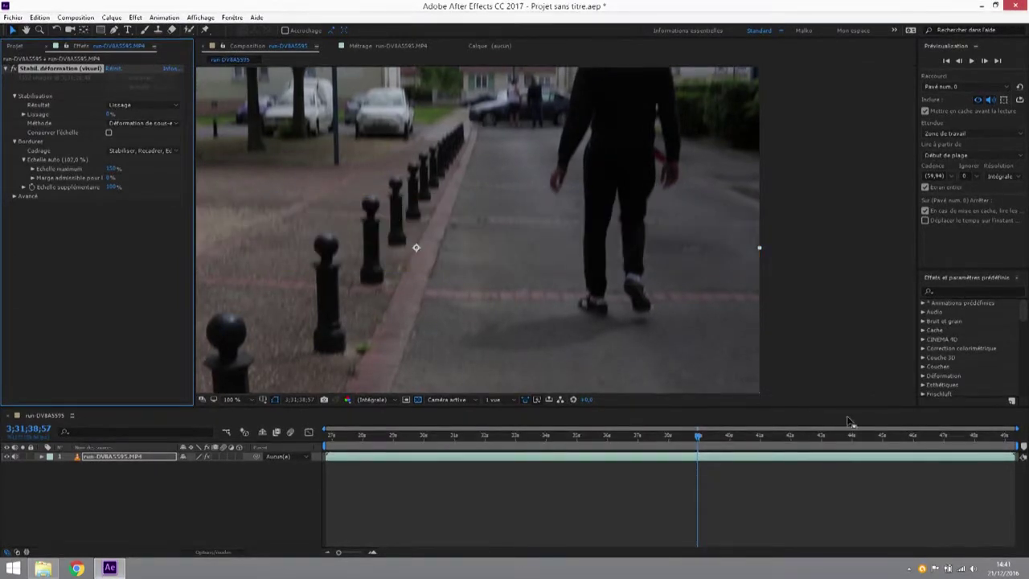
pyautogui.click(472, 437)
pyautogui.press('space')
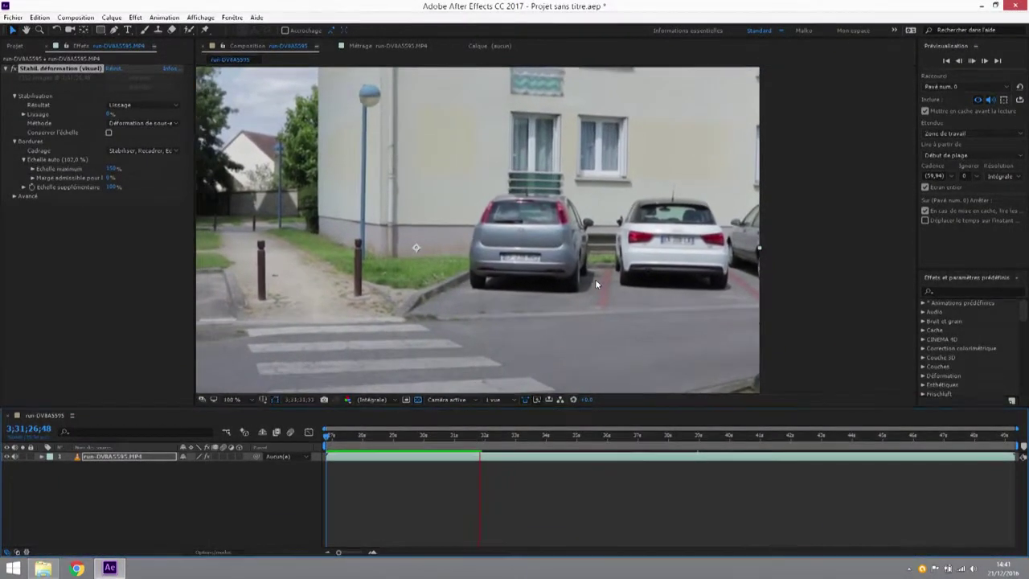
pyautogui.press('space')
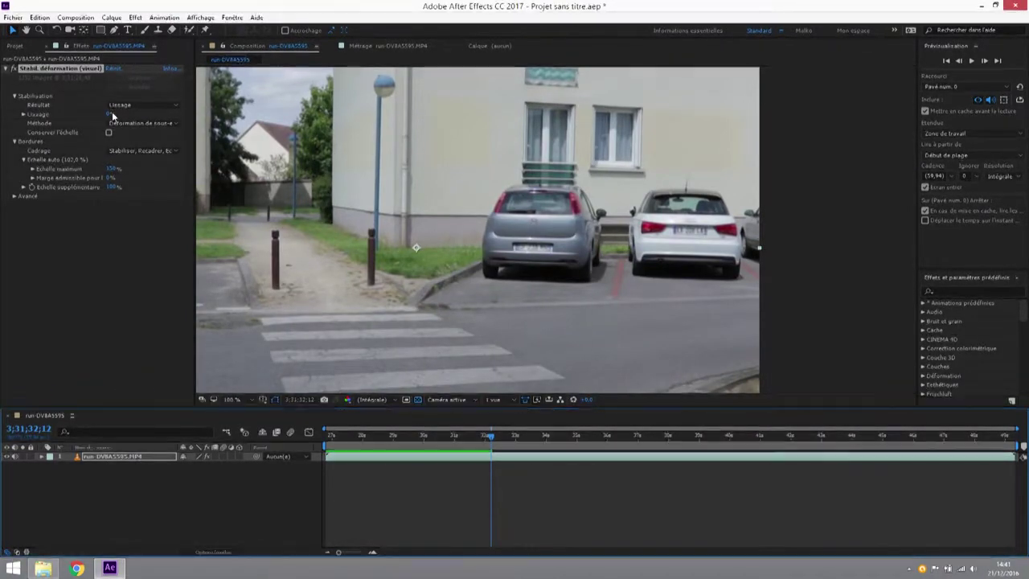
# Raise Lissage to 82%, preview from the clip start, then show the Méthode options.
pyautogui.moveTo(112, 115); pyautogui.dragTo(404, 119)
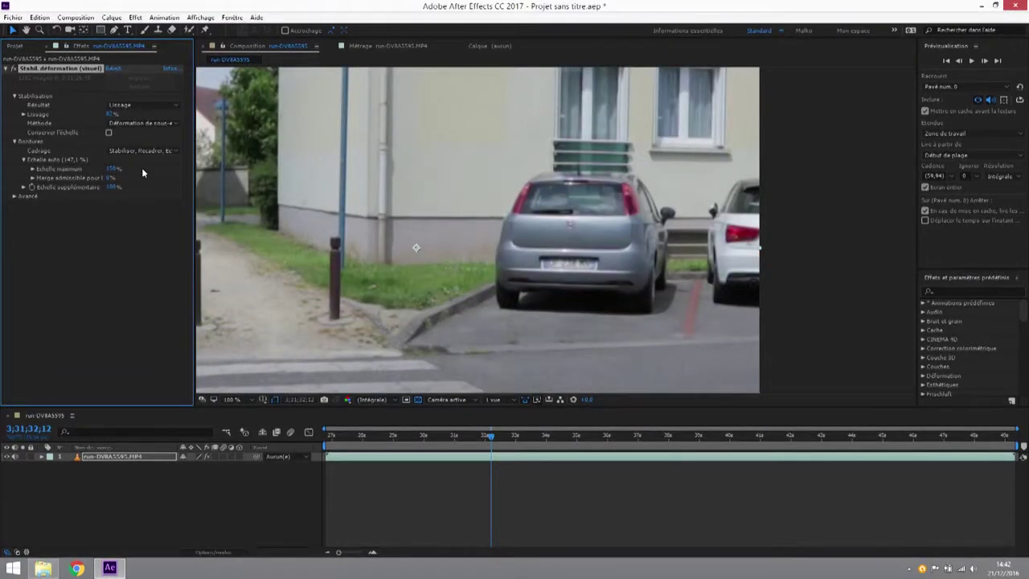
pyautogui.moveTo(478, 435); pyautogui.dragTo(329, 436)
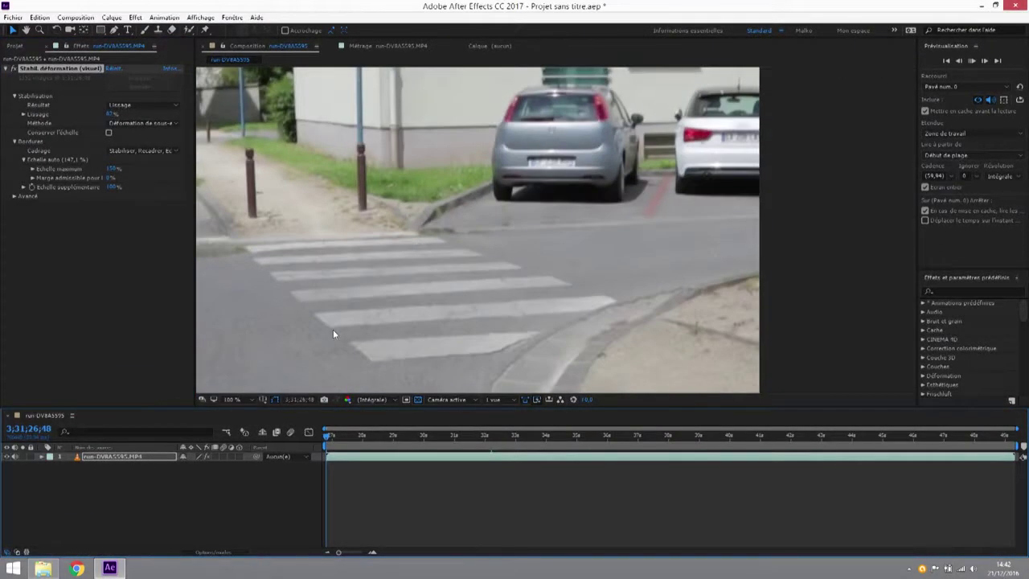
pyautogui.press('space')
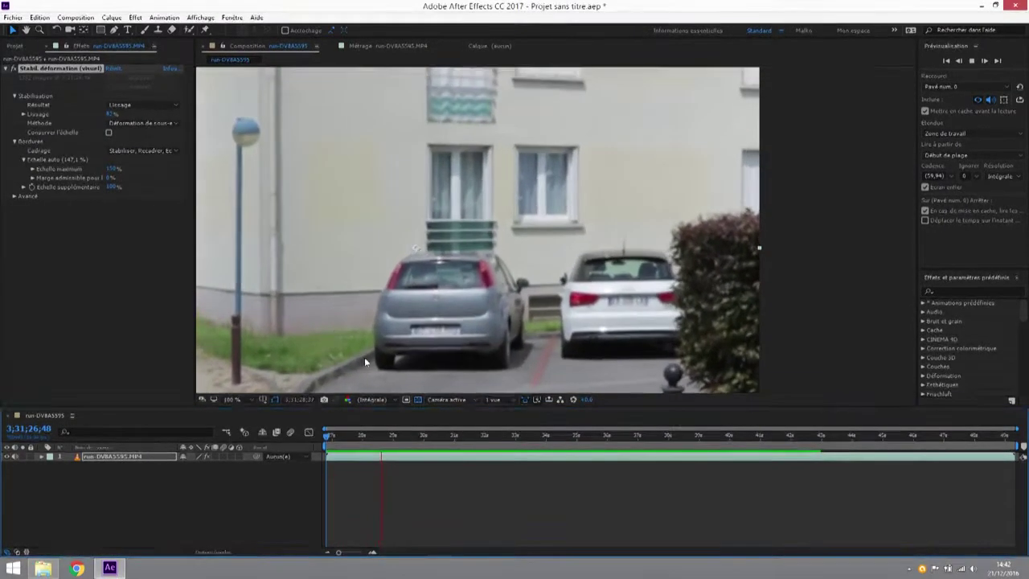
pyautogui.press('space')
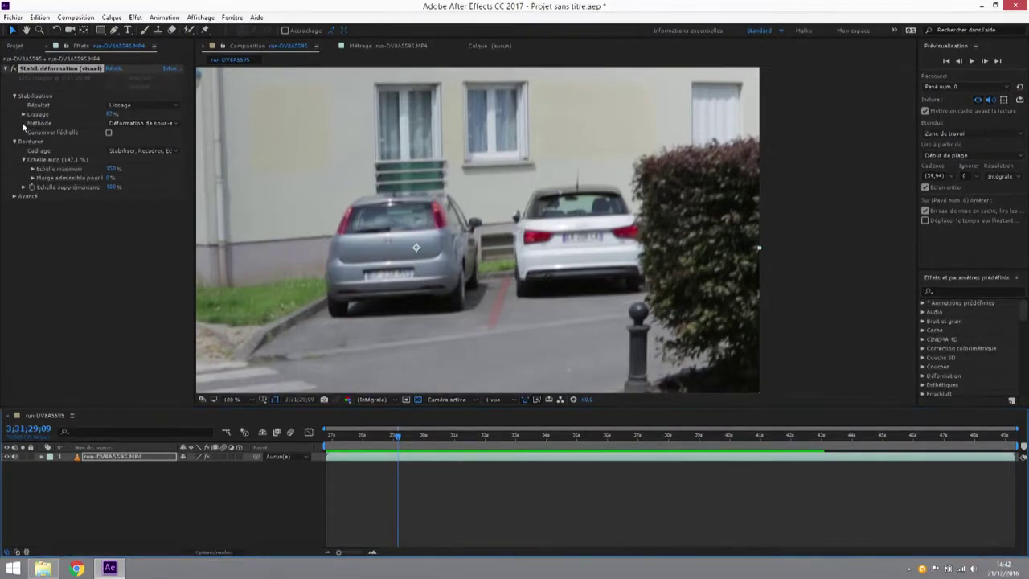
pyautogui.click(150, 125)
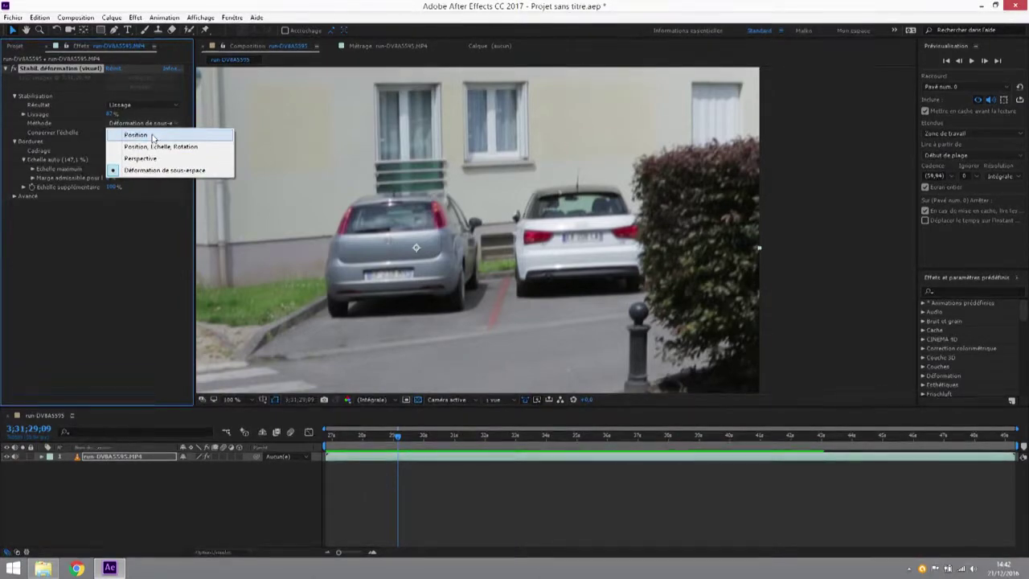
# Switch the stabilization method to Position, preview from the start, then show the Méthode options.
pyautogui.click(153, 137)
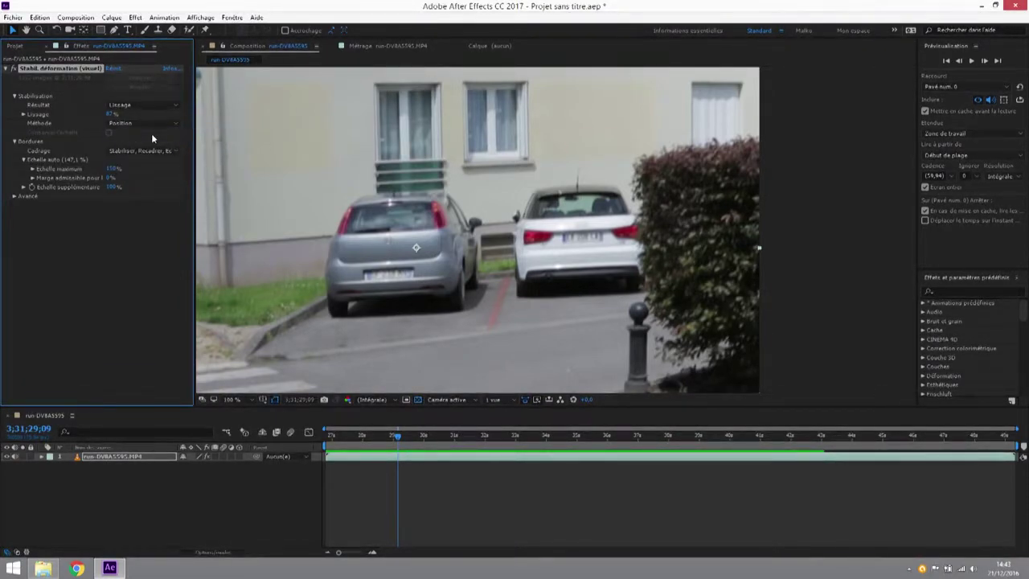
pyautogui.press('Home')
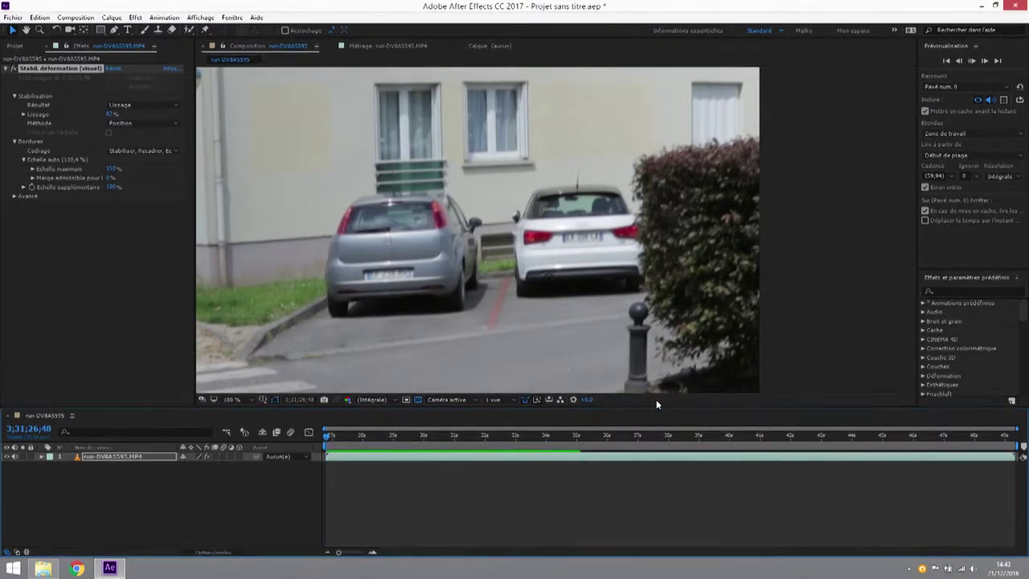
pyautogui.click(407, 458)
pyautogui.press('space')
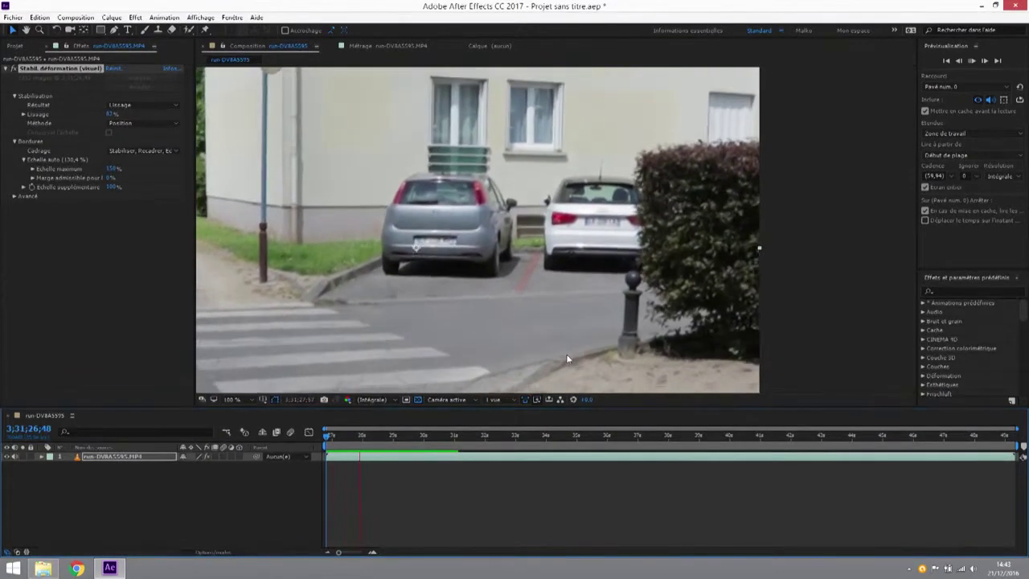
pyautogui.moveTo(378, 440); pyautogui.dragTo(346, 444)
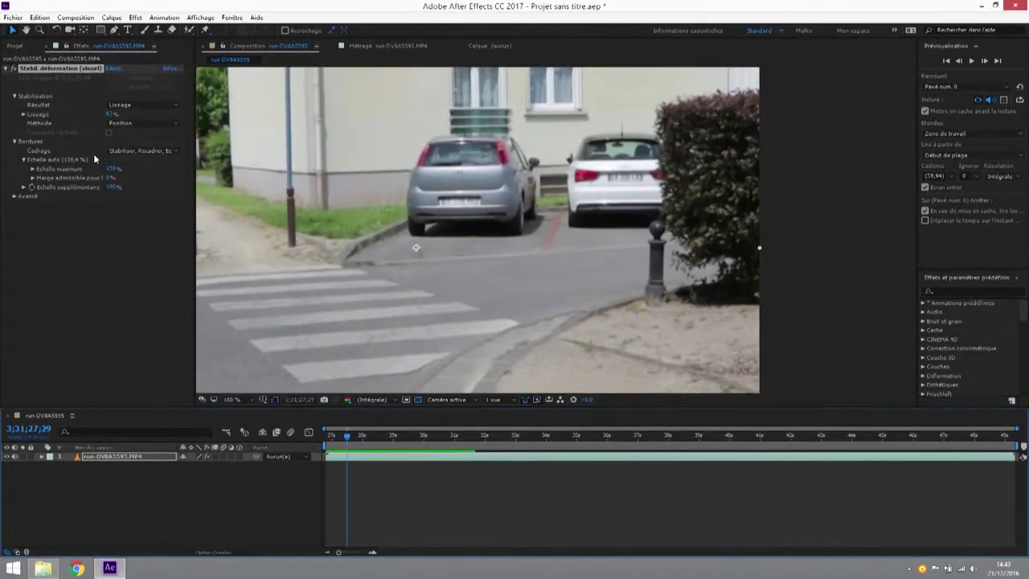
pyautogui.click(137, 124)
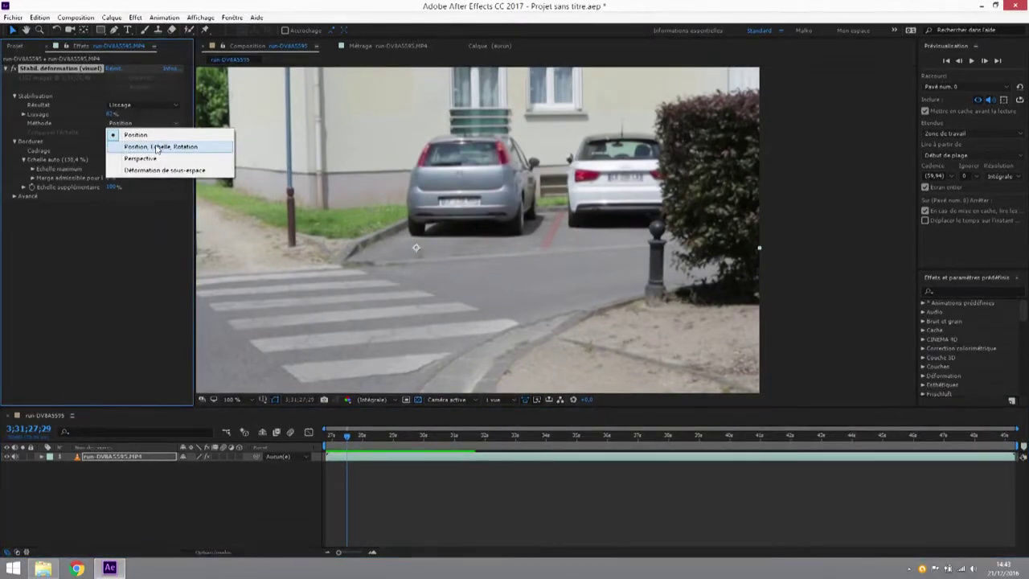
# Use the Position, Échelle, Rotation method and preview the re-stabilized clip from the start.
pyautogui.click(157, 147)
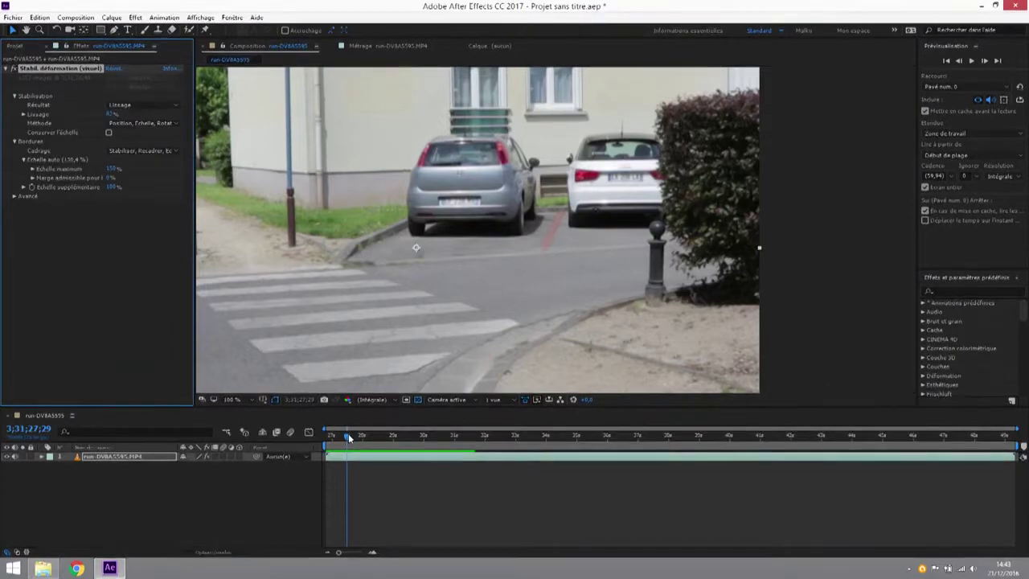
pyautogui.moveTo(348, 435); pyautogui.dragTo(313, 439)
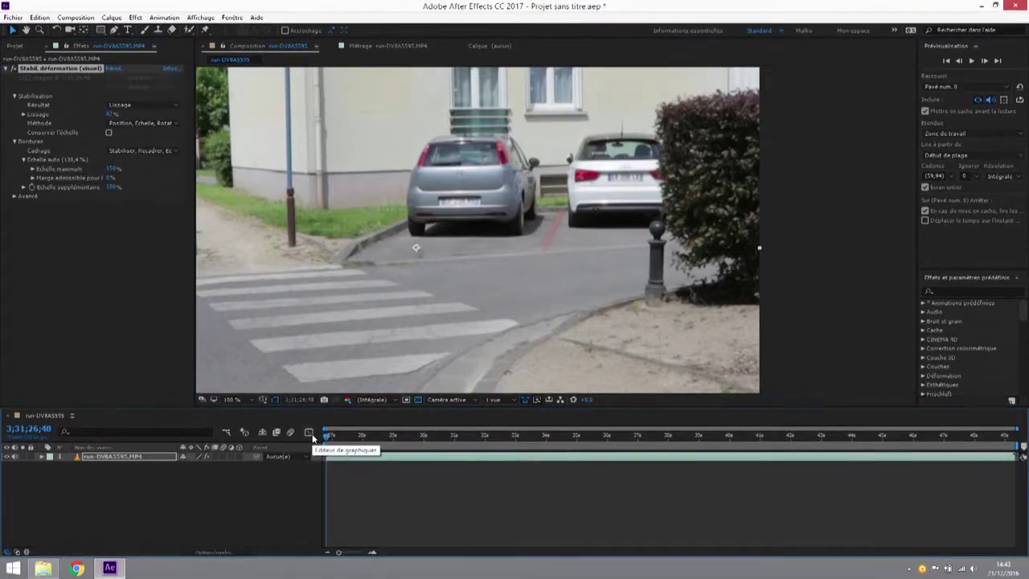
pyautogui.click(161, 123)
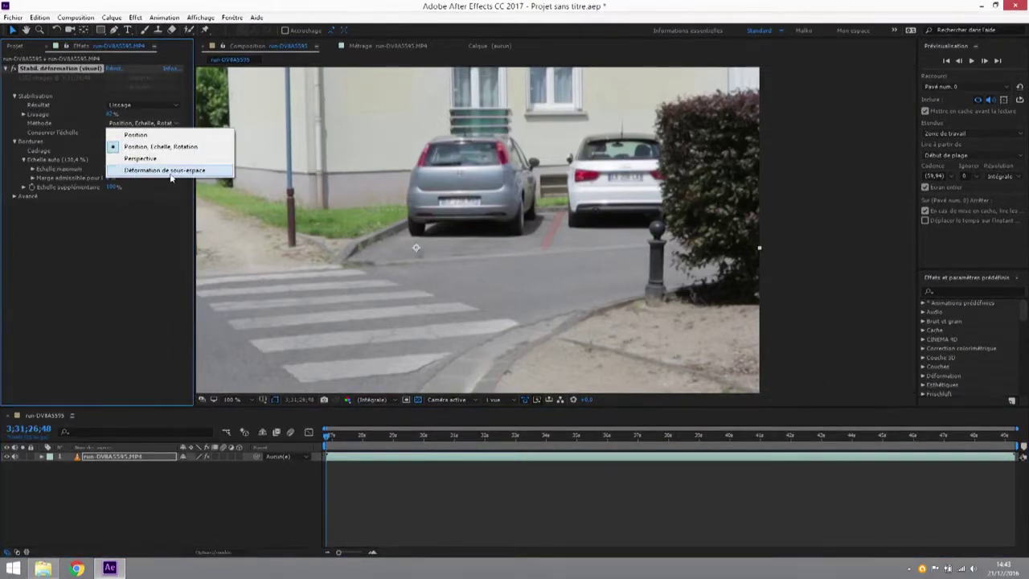
pyautogui.click(149, 267)
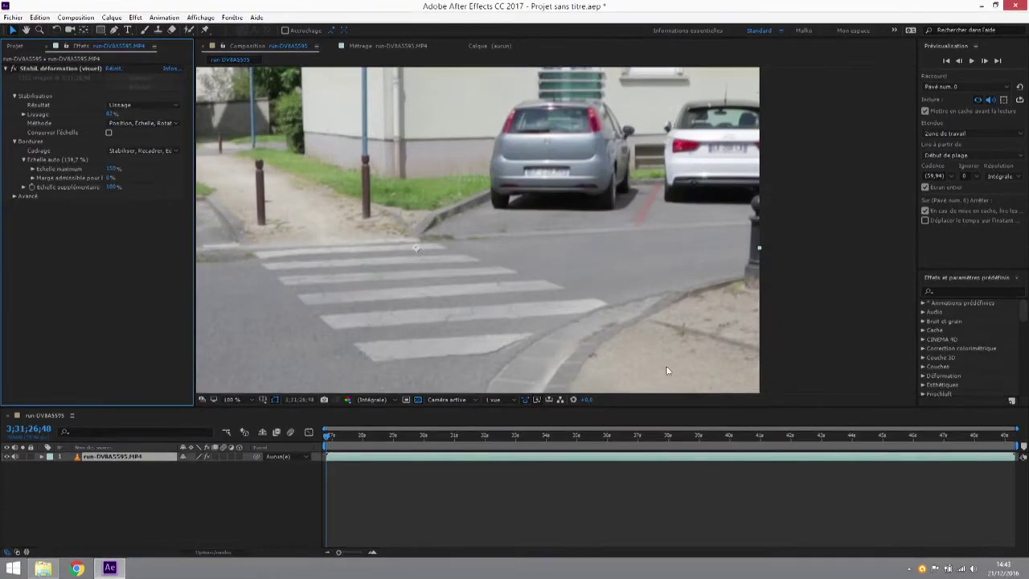
pyautogui.press('space')
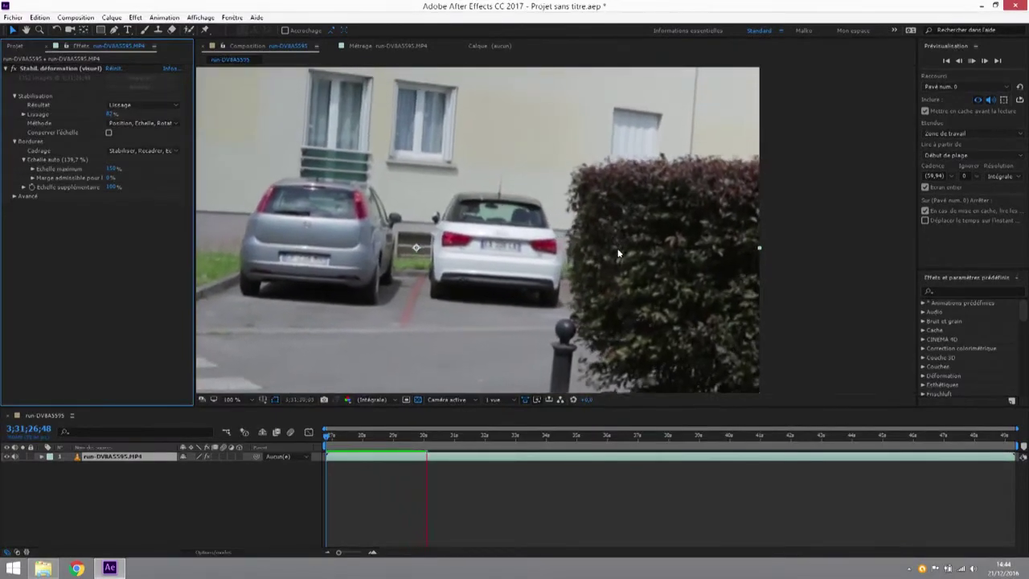
# Stop the preview and switch the Warp Stabilizer method back to Déformation de sous-espace.
pyautogui.click(142, 121)
pyautogui.click(142, 123)
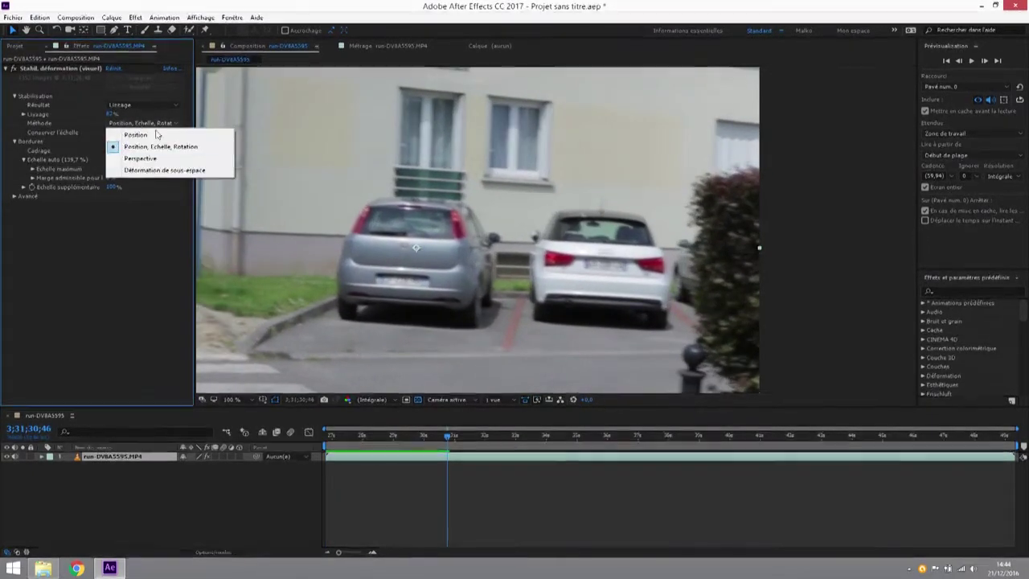
pyautogui.click(150, 171)
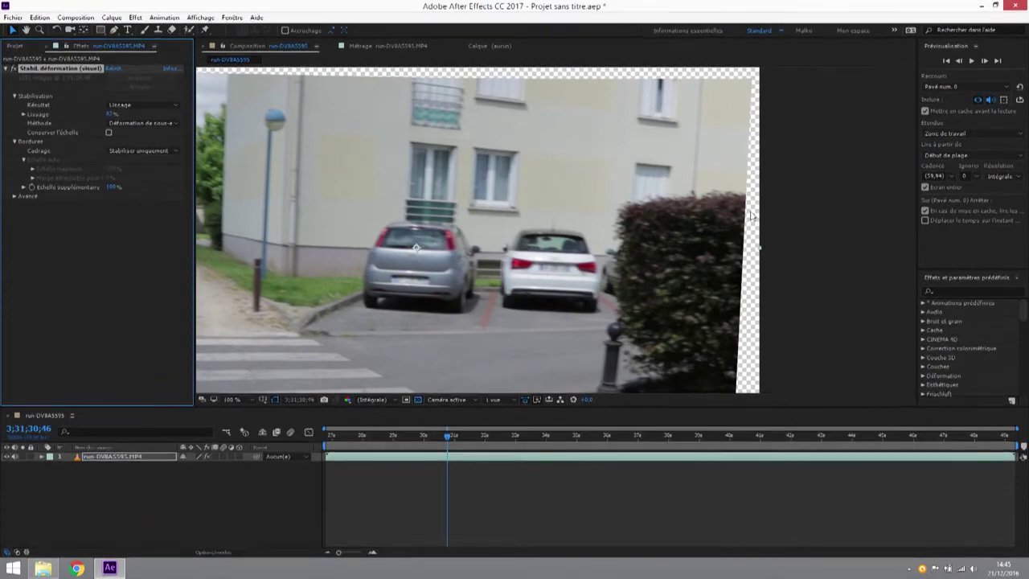
# Turn off the transparency grid so the empty borders show black, then scrub back to an earlier frame.
pyautogui.click(417, 400)
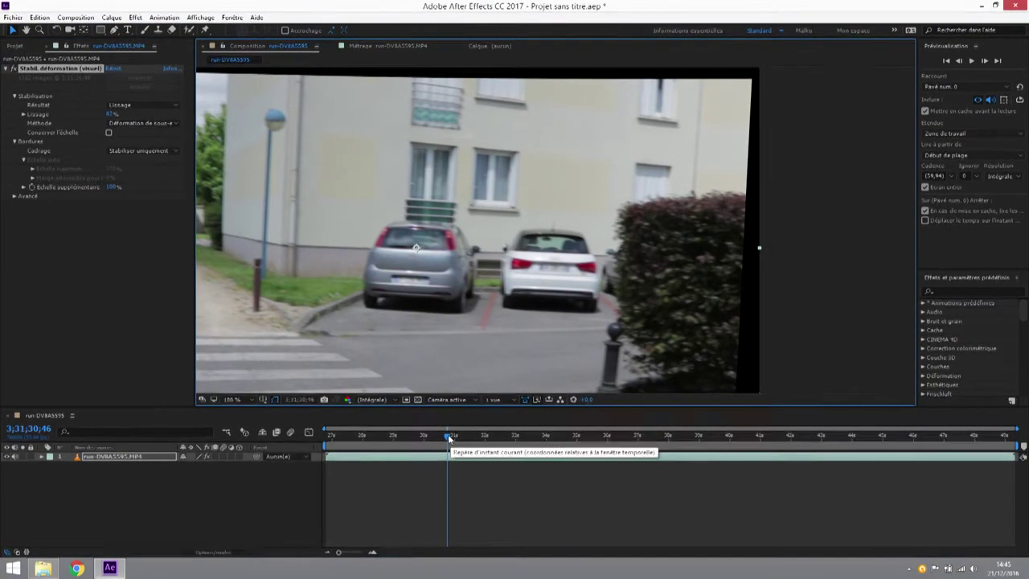
pyautogui.moveTo(448, 437)
pyautogui.mouseDown()
pyautogui.moveTo(380, 441)
pyautogui.moveTo(566, 447)
pyautogui.mouseUp()
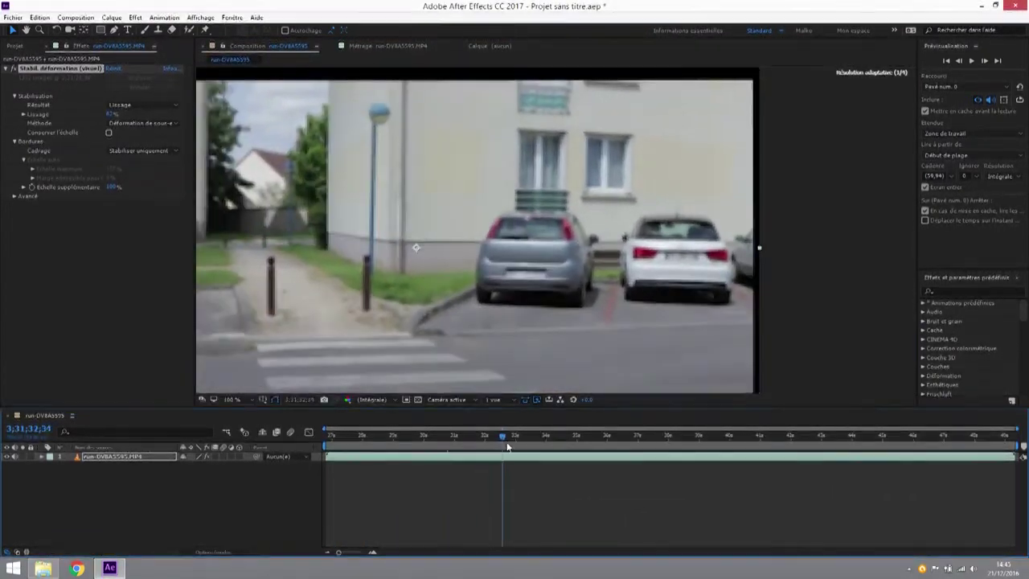